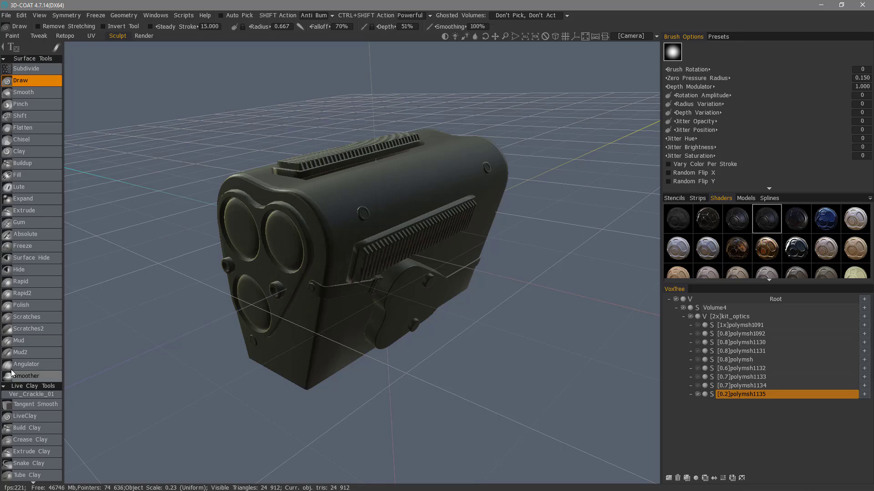
Activate the Pose tool and set its transpose mode to Select Object
{"action": "scroll", "coordinate": [12, 373], "scroll_direction": "down", "scroll_amount": 10}
{"action": "scroll", "coordinate": [40, 426], "scroll_direction": "down", "scroll_amount": 5}
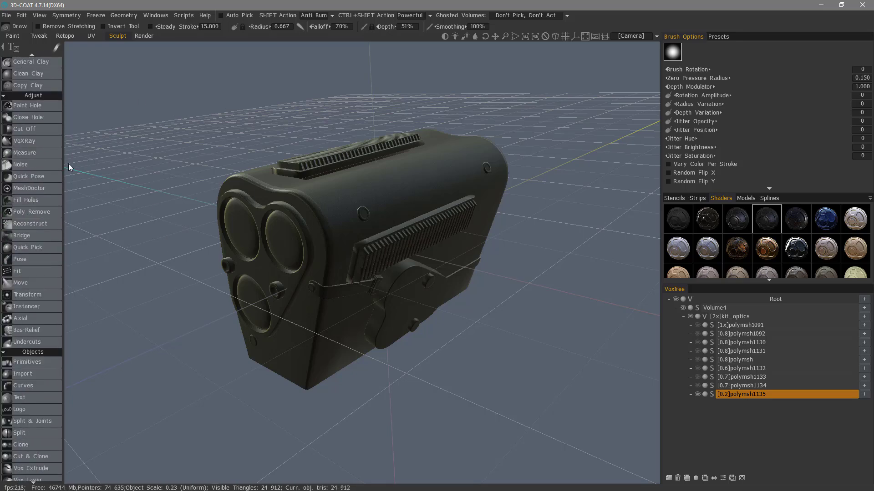
{"action": "scroll", "coordinate": [46, 389], "scroll_direction": "down", "scroll_amount": 3}
{"action": "scroll", "coordinate": [39, 406], "scroll_direction": "down", "scroll_amount": 7}
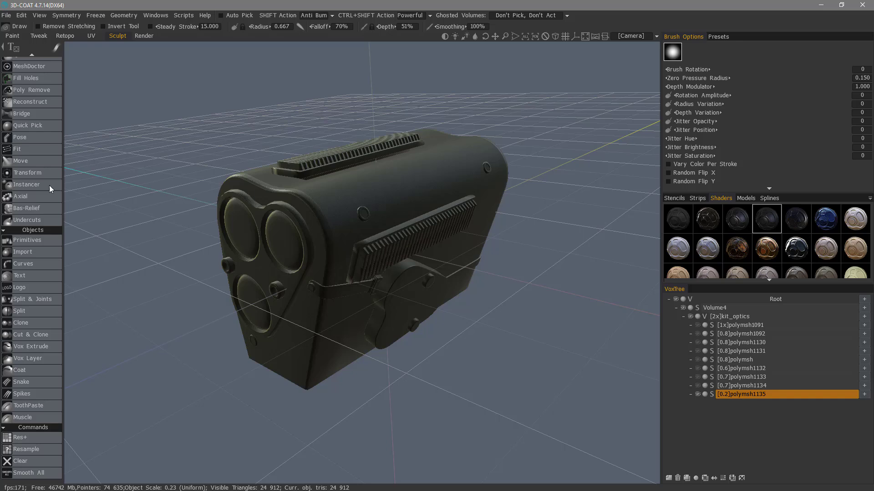
{"action": "scroll", "coordinate": [51, 188], "scroll_direction": "up", "scroll_amount": 3}
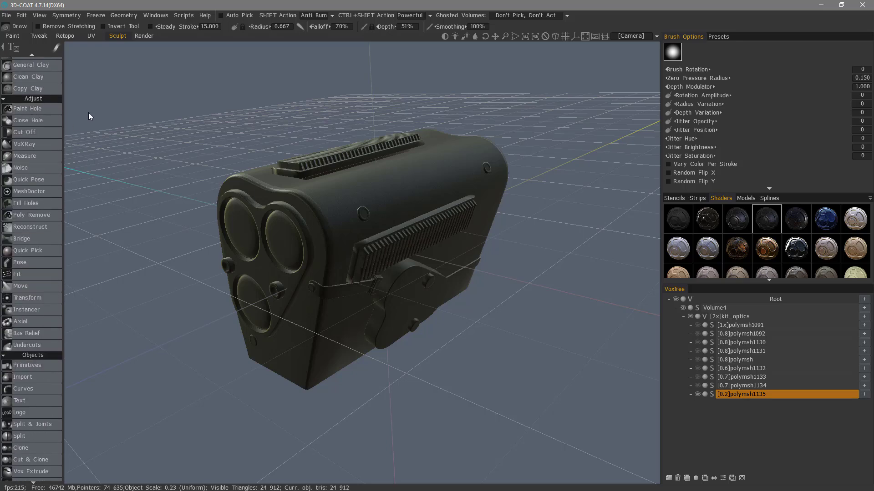
{"action": "left_click", "coordinate": [31, 263]}
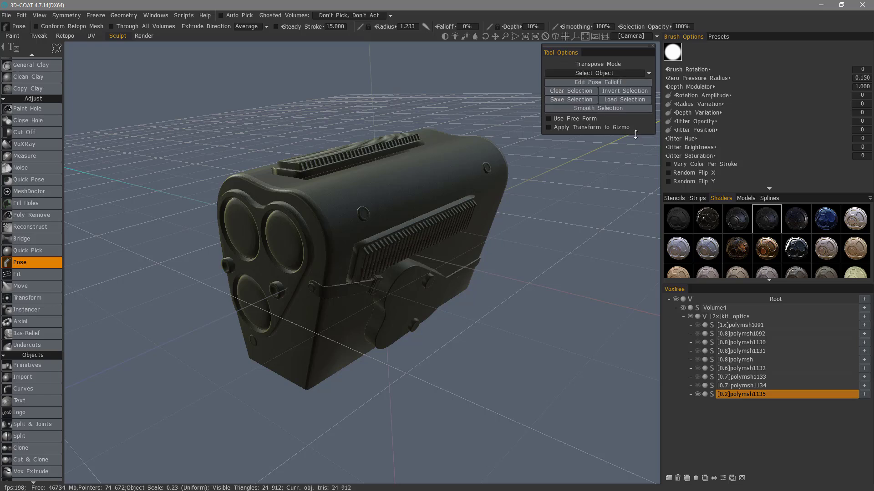
{"action": "left_click_drag", "start_coordinate": [637, 135], "coordinate": [634, 264]}
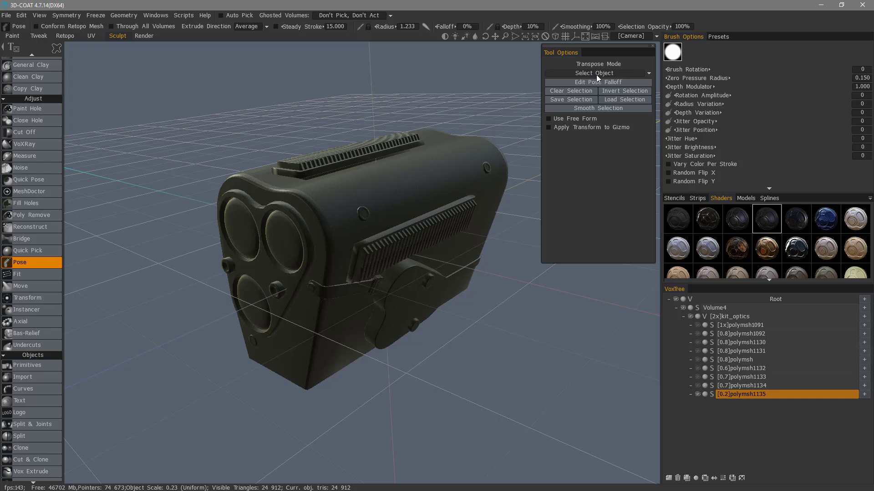
{"action": "left_click", "coordinate": [649, 72]}
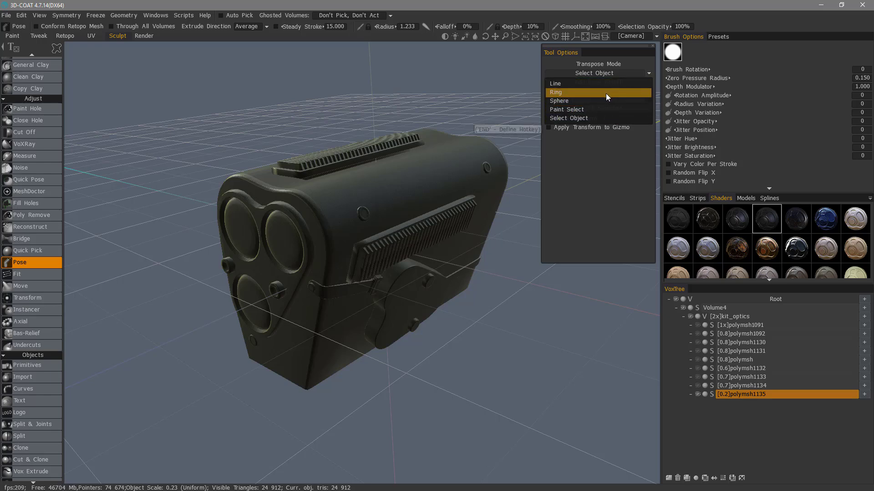
{"action": "left_click", "coordinate": [572, 119]}
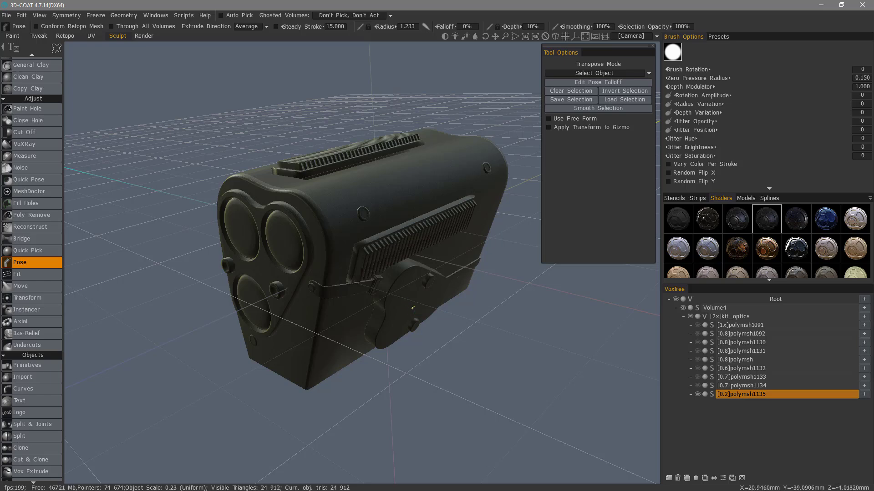
Switch the Pose tool to freehand brush strokes and select the rounded cover on the side of the housing
{"action": "left_click", "coordinate": [57, 49]}
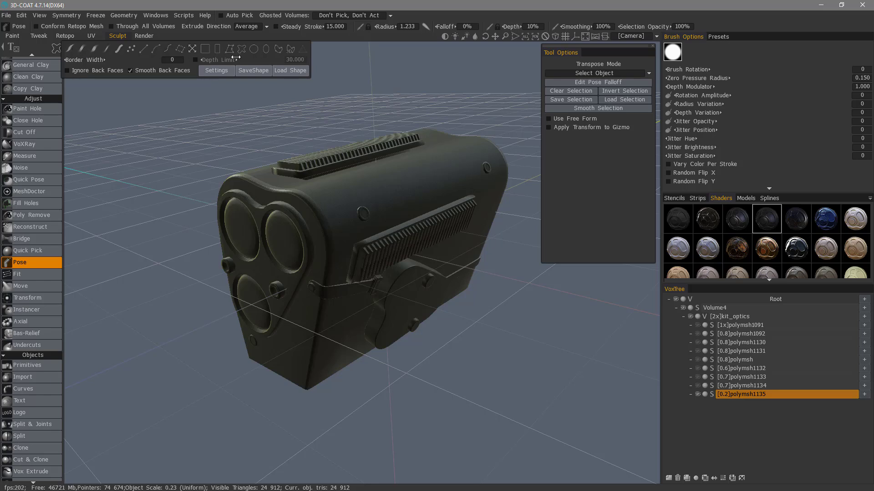
{"action": "left_click", "coordinate": [73, 50]}
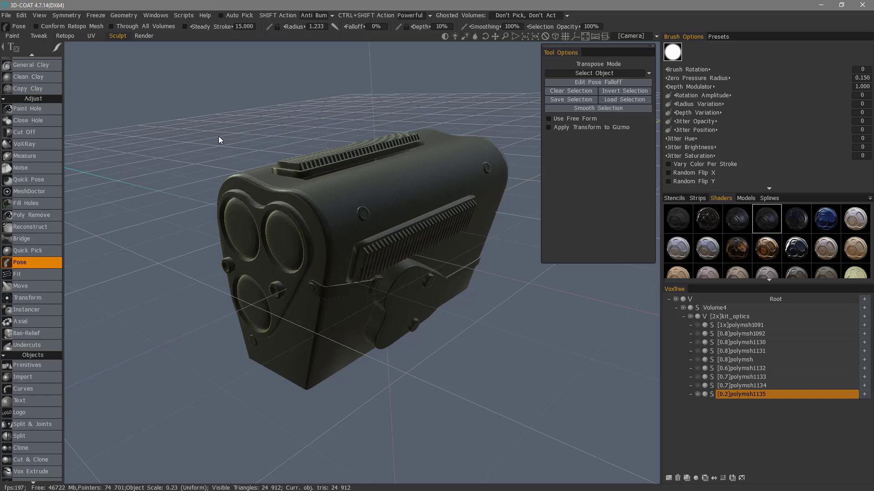
{"action": "left_click", "coordinate": [407, 299]}
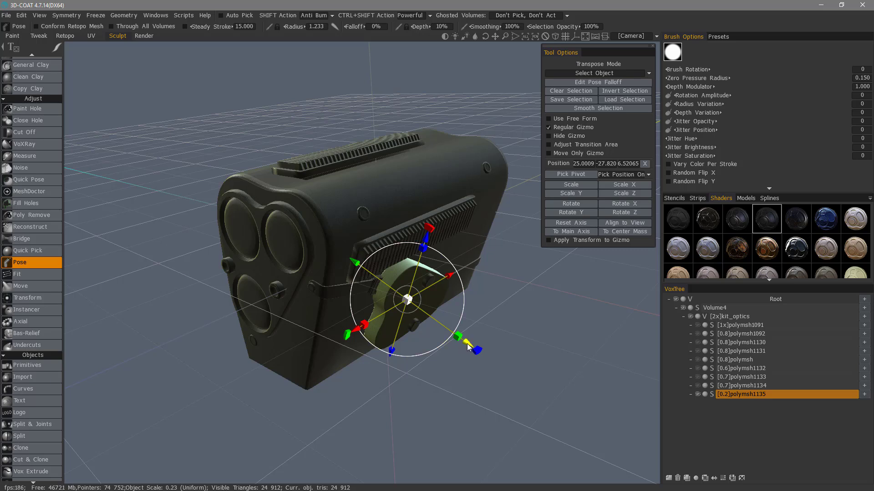
Try to slide the selected side cover toward the housing along one gizmo axis, and undo the moves
{"action": "left_click_drag", "start_coordinate": [469, 347], "coordinate": [439, 345]}
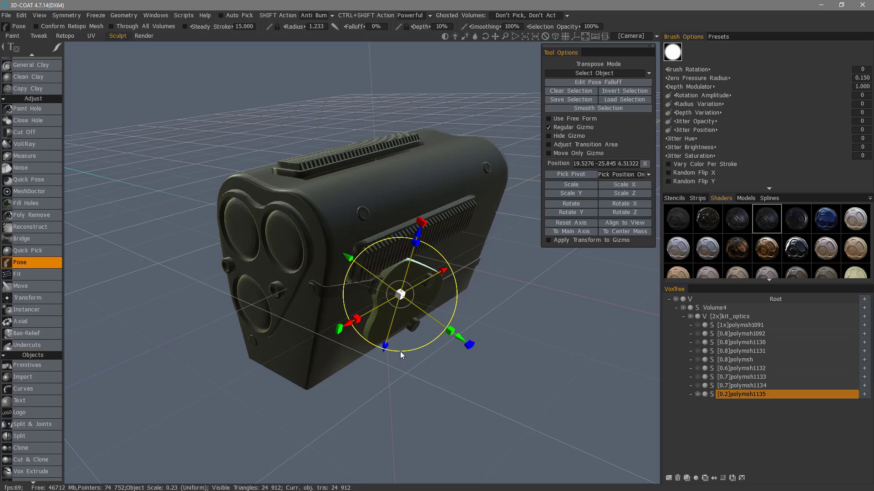
{"action": "key", "text": "ctrl+z"}
{"action": "key", "text": "ctrl+z"}
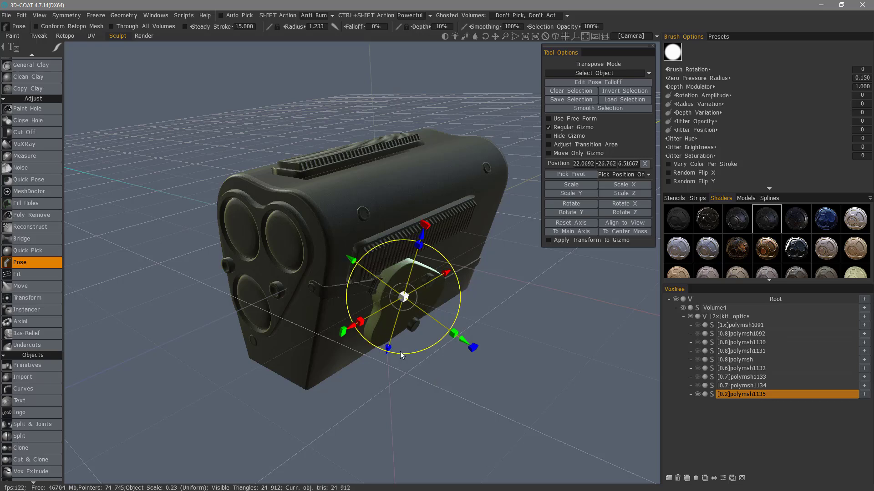
Try the Cube2x2 free form cage on the side cover by fitting it to the selection, and return to the regular gizmo
{"action": "left_click", "coordinate": [548, 119]}
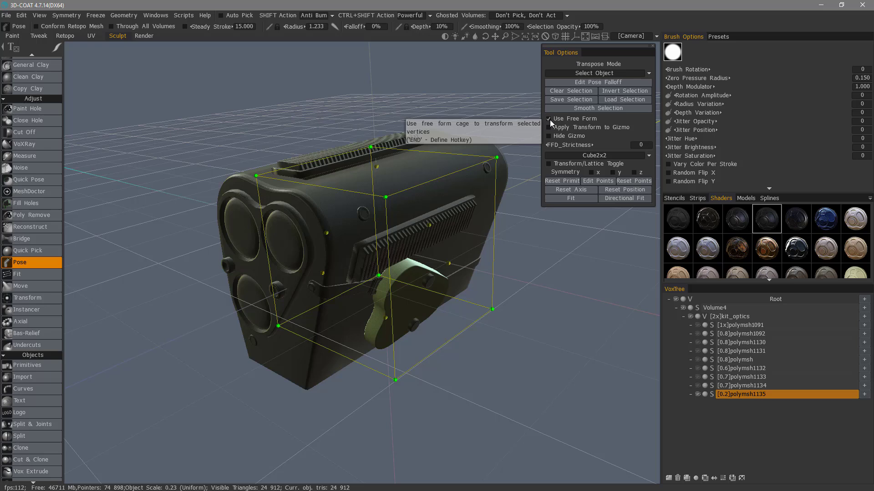
{"action": "left_click", "coordinate": [570, 198]}
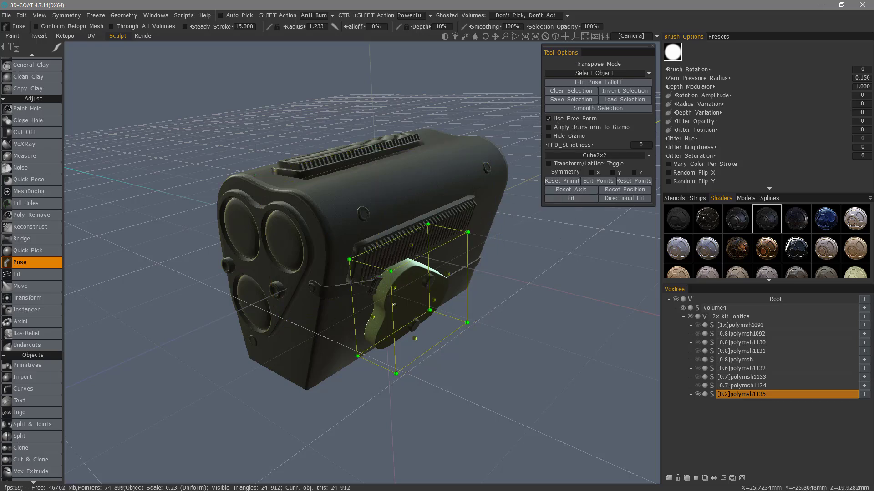
{"action": "left_click", "coordinate": [559, 127]}
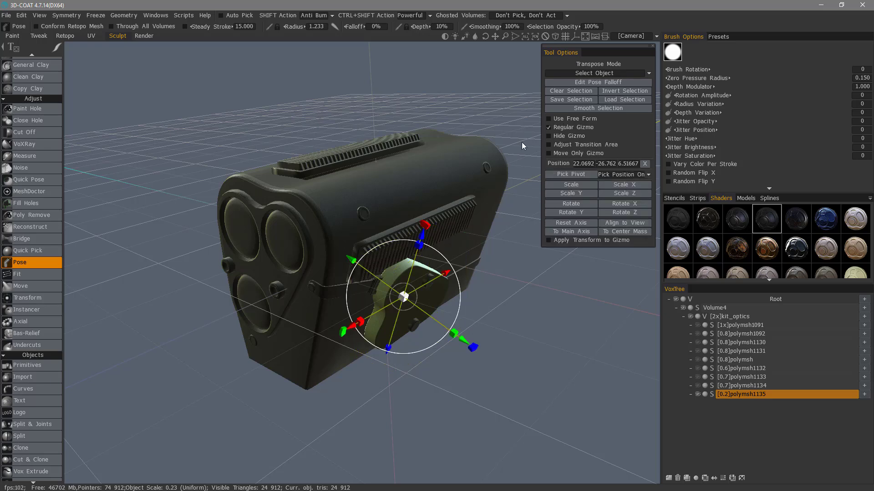
Hide and show the transform gizmo again, and clear the side cover's selection
{"action": "left_click", "coordinate": [548, 135]}
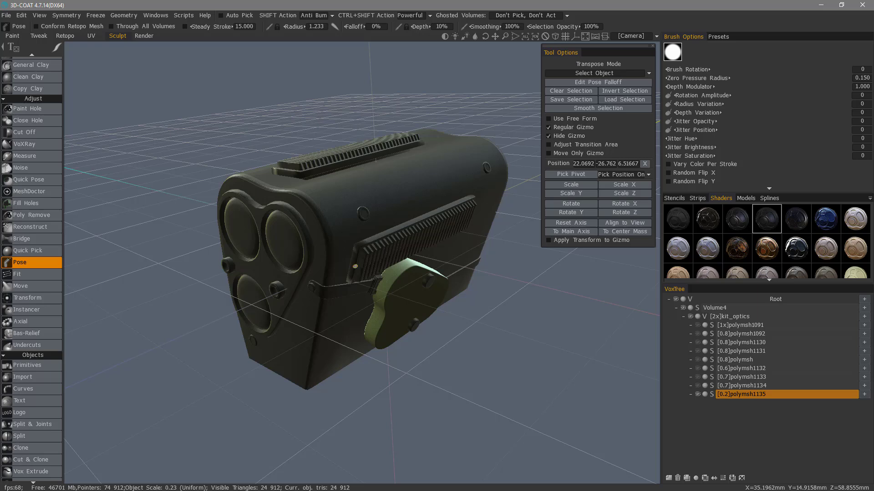
{"action": "left_click", "coordinate": [549, 135]}
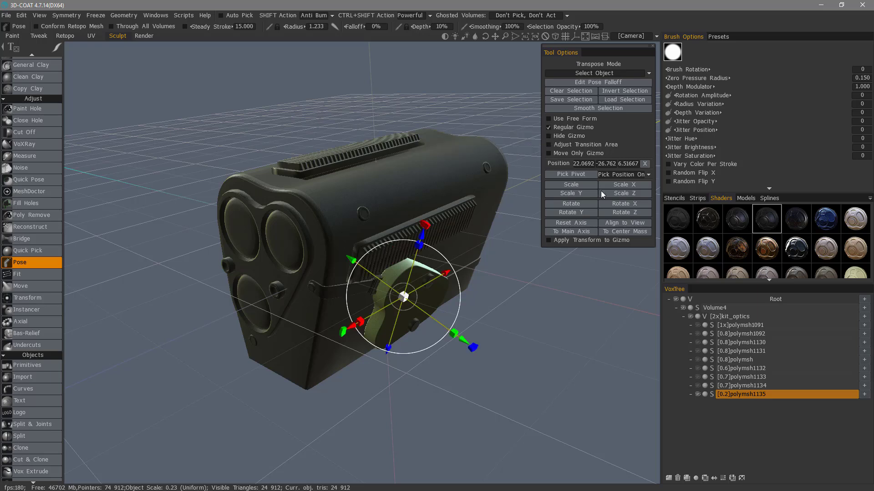
{"action": "left_click", "coordinate": [567, 90]}
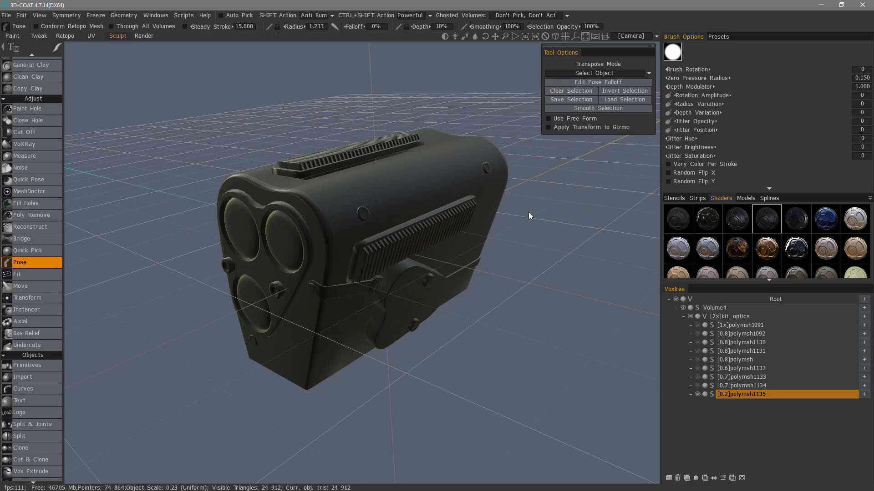
Select the main housing body with a brush radius of 16.336, and hide the transform gizmo
{"action": "left_click_drag", "start_coordinate": [545, 248], "coordinate": [557, 182]}
{"action": "left_click_drag", "start_coordinate": [268, 182], "coordinate": [343, 269]}
{"action": "scroll", "coordinate": [348, 267], "scroll_direction": "down", "scroll_amount": 1}
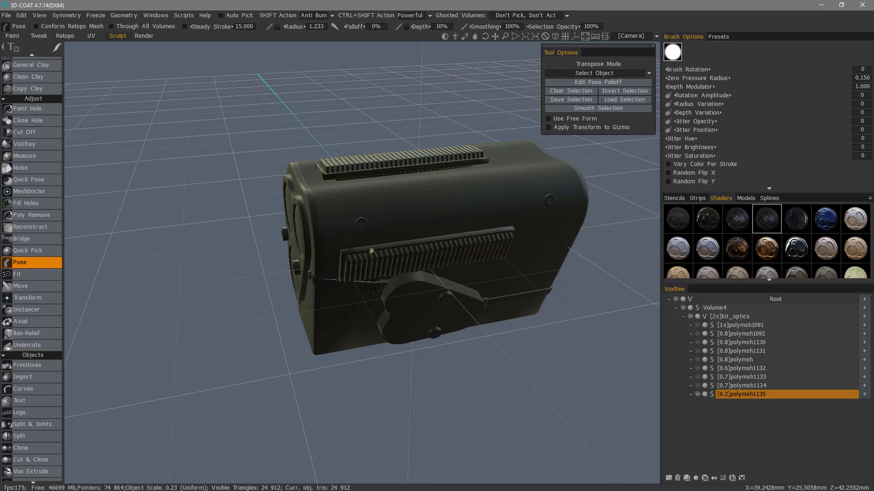
{"action": "right_click_drag", "start_coordinate": [380, 246], "coordinate": [400, 247]}
{"action": "scroll", "coordinate": [375, 223], "scroll_direction": "down", "scroll_amount": 1}
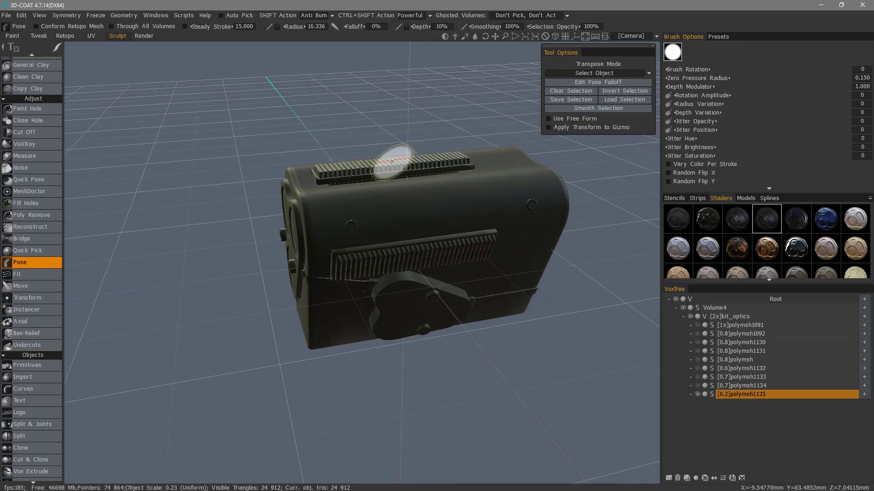
{"action": "left_click", "coordinate": [364, 206]}
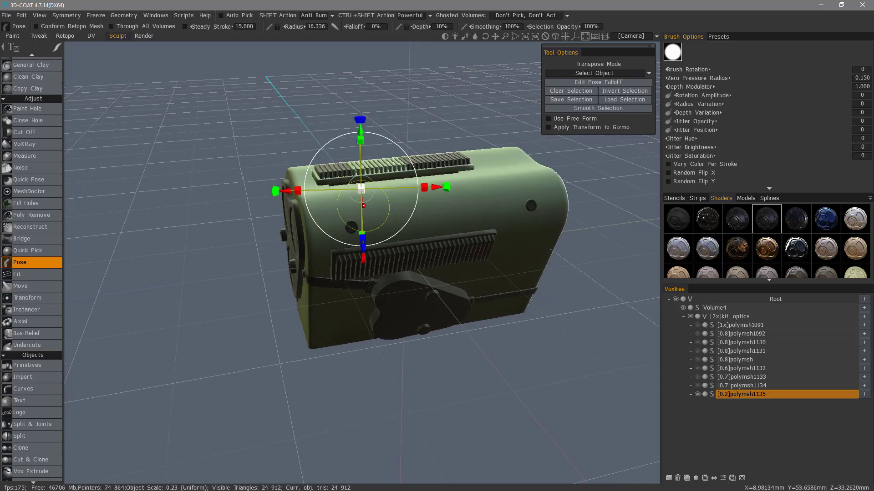
{"action": "left_click", "coordinate": [550, 138]}
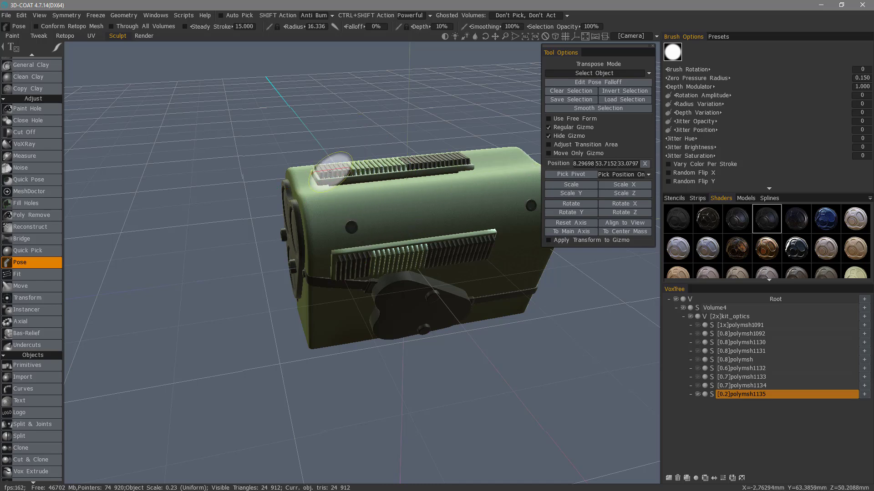
Add the ribbed grips, side cover, cable and rear eyepiece parts to the selection, leaving out the front lens plate
{"action": "left_click_drag", "start_coordinate": [330, 171], "coordinate": [448, 163]}
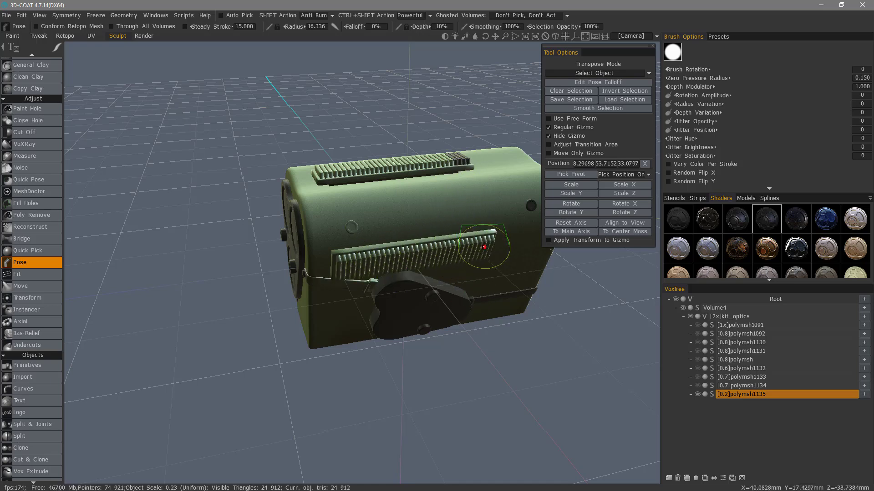
{"action": "left_click", "coordinate": [468, 297]}
{"action": "left_click", "coordinate": [484, 300]}
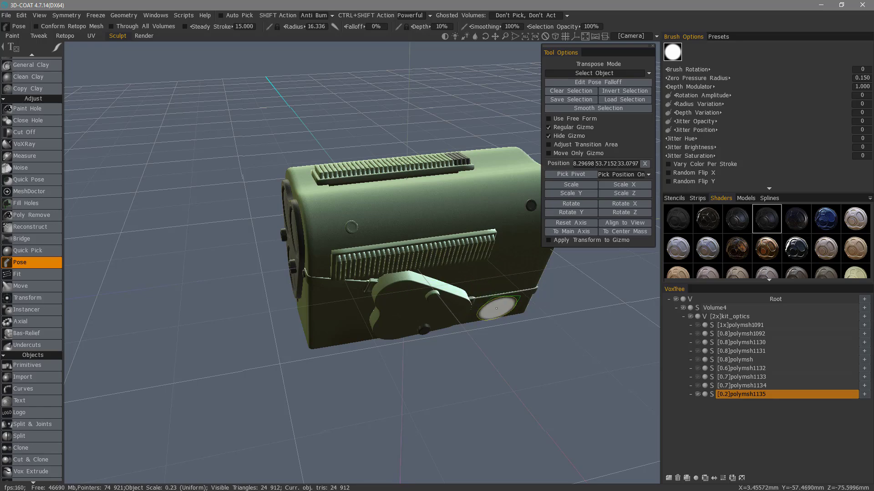
{"action": "left_click_drag", "start_coordinate": [439, 296], "coordinate": [338, 230], "text": "alt"}
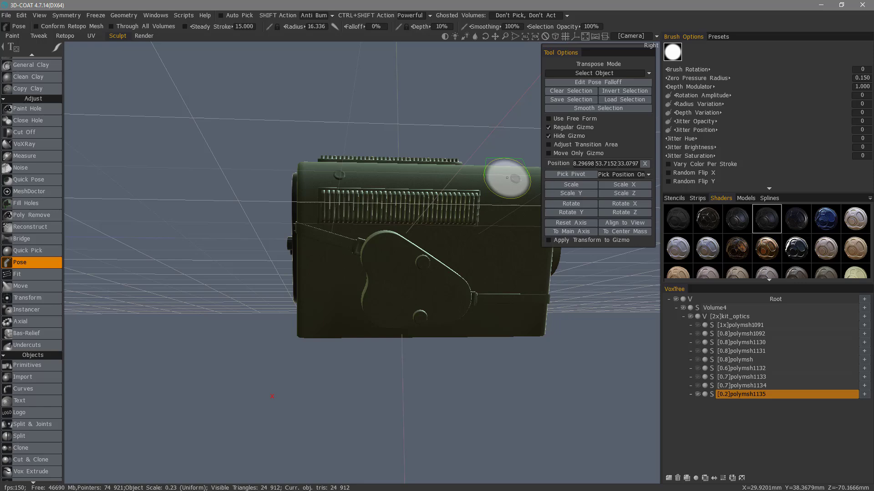
{"action": "mouse_move", "coordinate": [474, 244]}
{"action": "left_mouse_down", "text": "alt"}
{"action": "mouse_move", "coordinate": [350, 225]}
{"action": "mouse_move", "coordinate": [400, 234]}
{"action": "left_mouse_up", "text": "alt"}
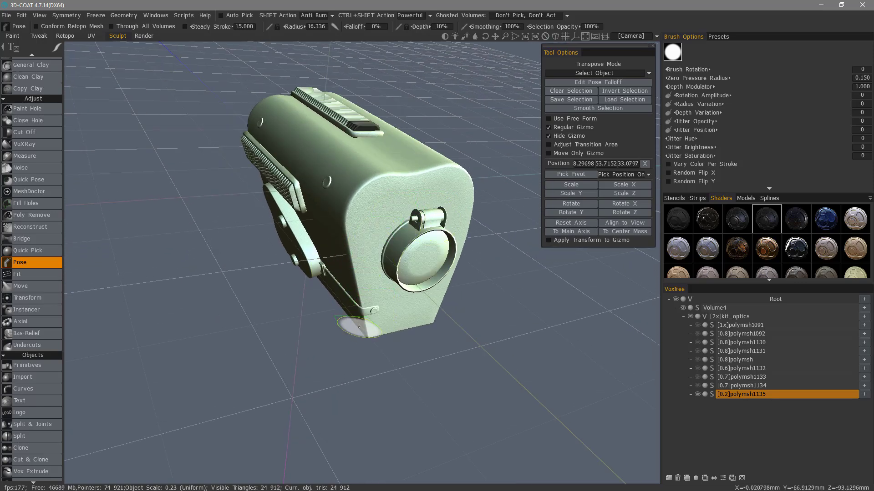
{"action": "mouse_move", "coordinate": [369, 312]}
{"action": "left_mouse_down", "text": "alt"}
{"action": "mouse_move", "coordinate": [288, 201]}
{"action": "mouse_move", "coordinate": [349, 150]}
{"action": "left_mouse_up", "text": "alt"}
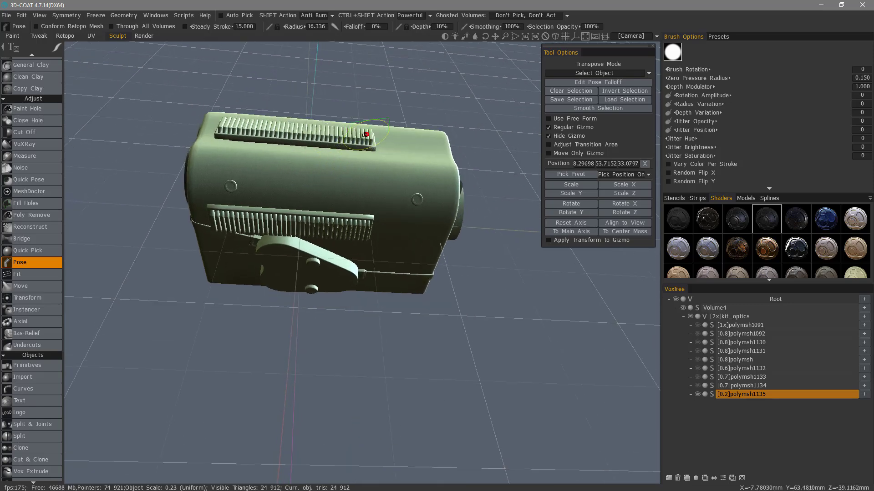
{"action": "mouse_move", "coordinate": [383, 258]}
{"action": "left_mouse_down", "text": "alt"}
{"action": "mouse_move", "coordinate": [431, 195]}
{"action": "mouse_move", "coordinate": [248, 282]}
{"action": "mouse_move", "coordinate": [282, 264]}
{"action": "left_mouse_up", "text": "alt"}
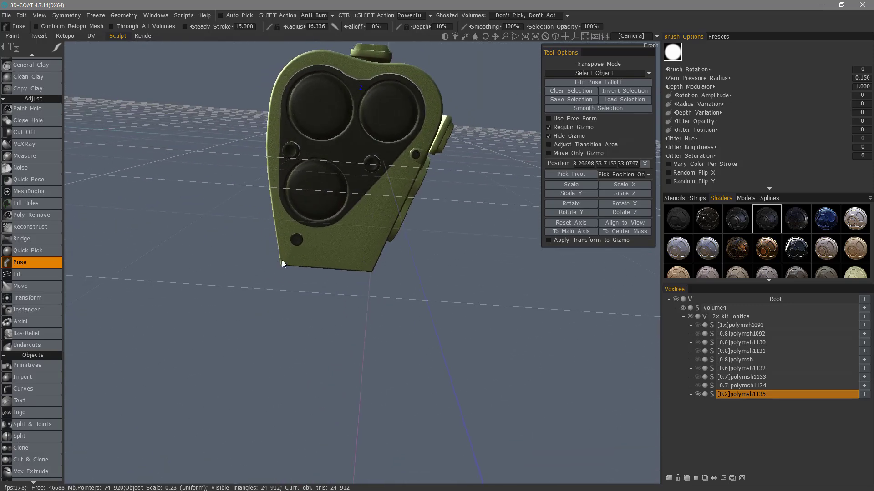
Add the remaining small parts with a brush radius of 5.448, and invert the selection to get the front lens plate
{"action": "right_click_drag", "start_coordinate": [298, 259], "coordinate": [283, 257]}
{"action": "left_click_drag", "start_coordinate": [497, 275], "coordinate": [431, 183], "text": "alt"}
{"action": "left_click_drag", "start_coordinate": [432, 222], "coordinate": [350, 223], "text": "alt"}
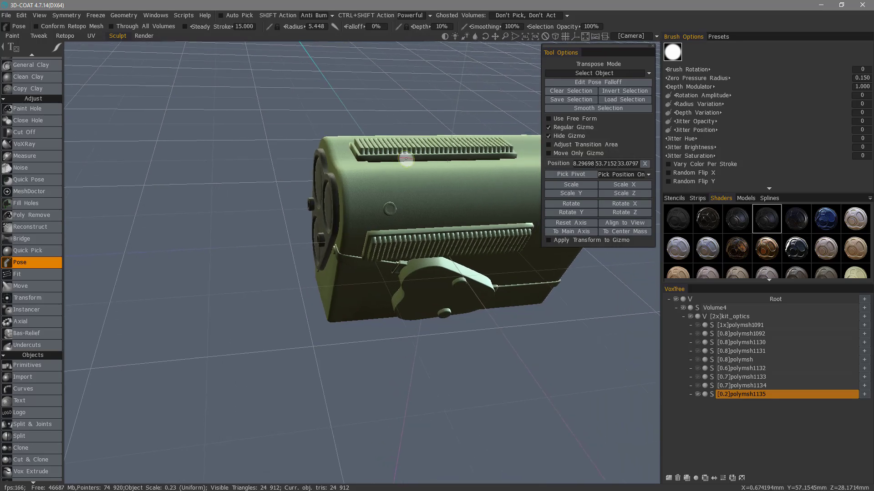
{"action": "left_click_drag", "start_coordinate": [482, 157], "coordinate": [463, 160], "text": "alt"}
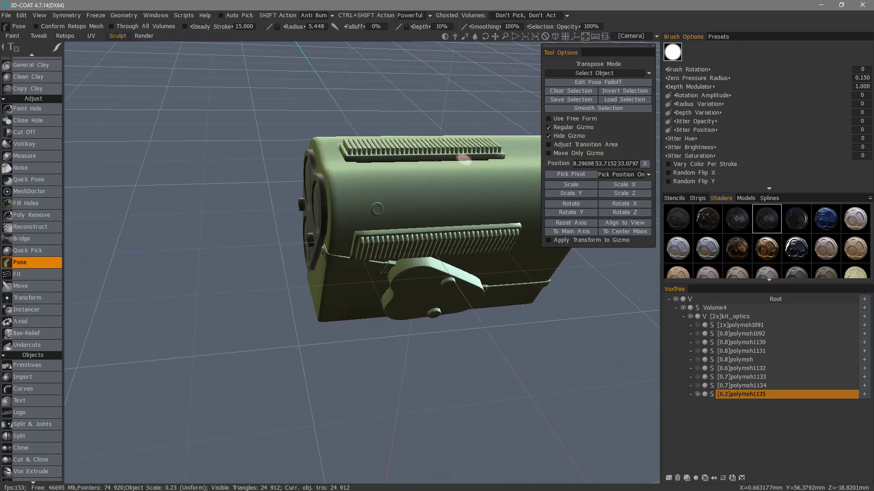
{"action": "left_click", "coordinate": [615, 93]}
{"action": "left_click_drag", "start_coordinate": [348, 205], "coordinate": [437, 223], "text": "alt"}
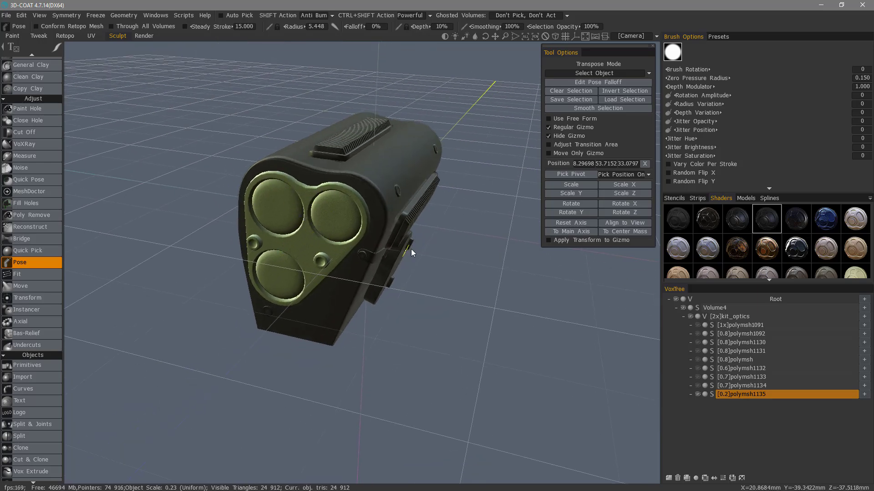
Show the transform gizmo, move it to the front lens plate's center of mass and reset its axis
{"action": "left_click", "coordinate": [549, 136]}
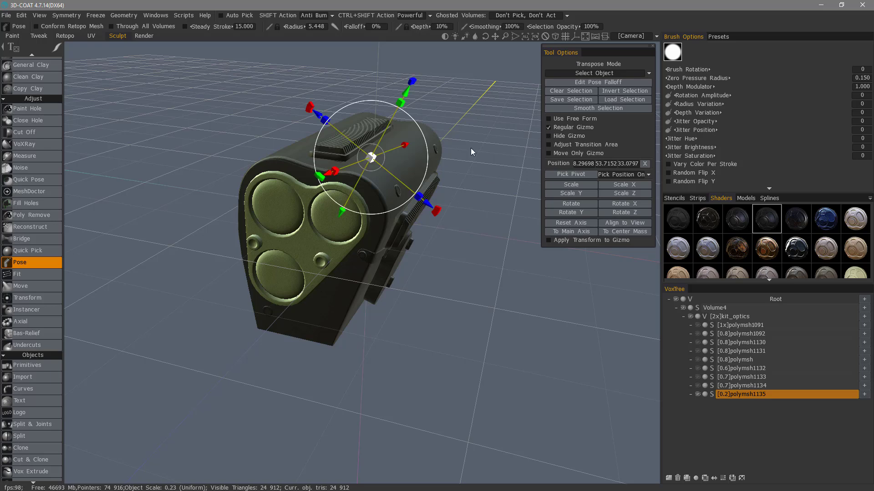
{"action": "left_click", "coordinate": [625, 233]}
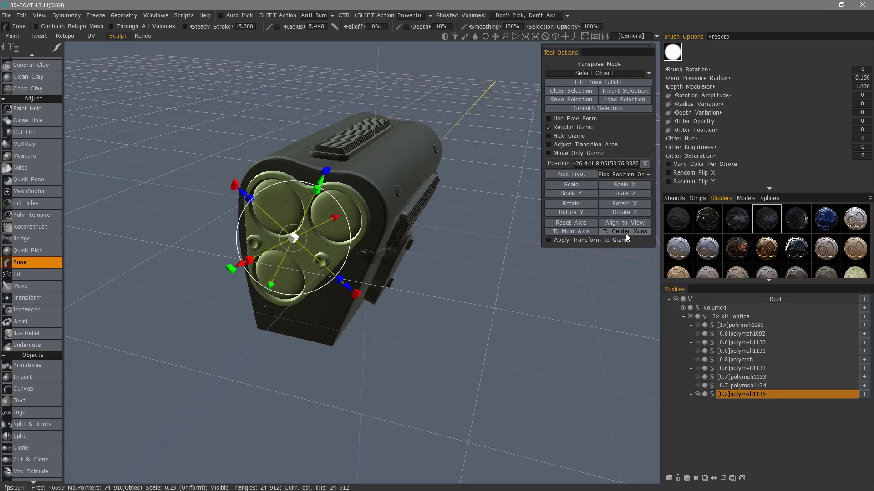
{"action": "left_click", "coordinate": [567, 223]}
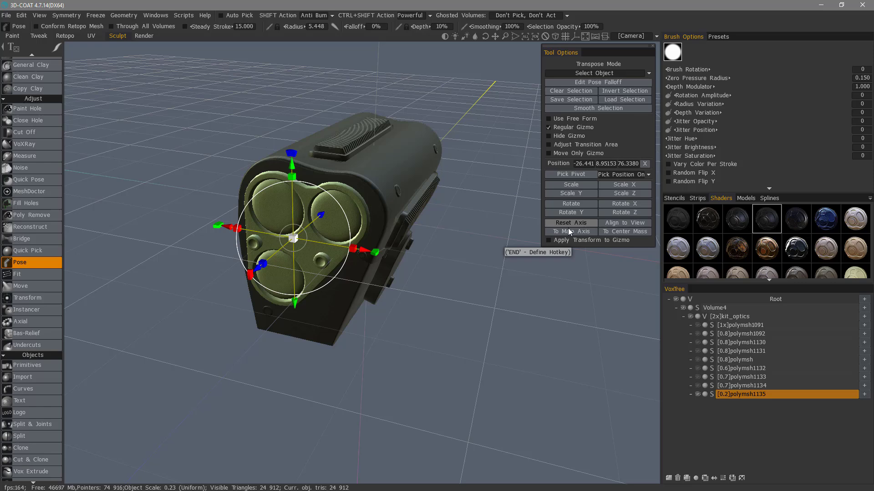
{"action": "left_click_drag", "start_coordinate": [254, 207], "coordinate": [177, 171], "text": "alt"}
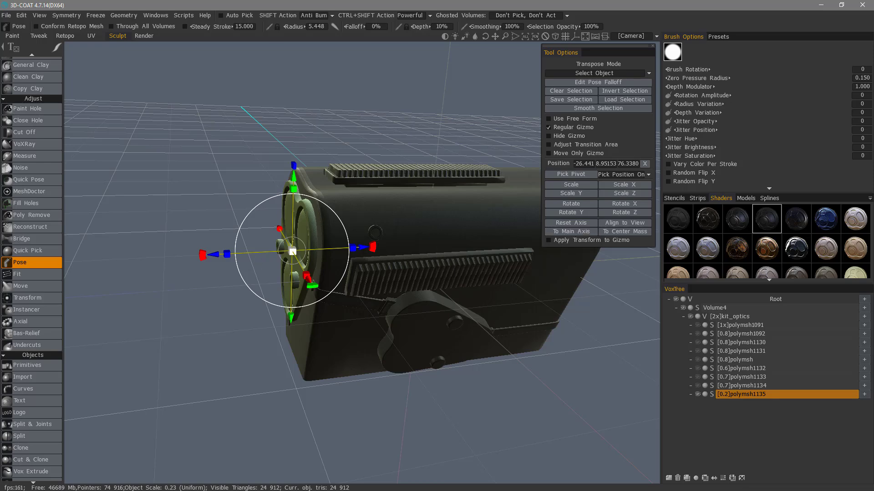
Move the selected front lens plate slightly along the X axis to about X -25.6, and clear the selection
{"action": "left_click_drag", "start_coordinate": [164, 318], "coordinate": [228, 169]}
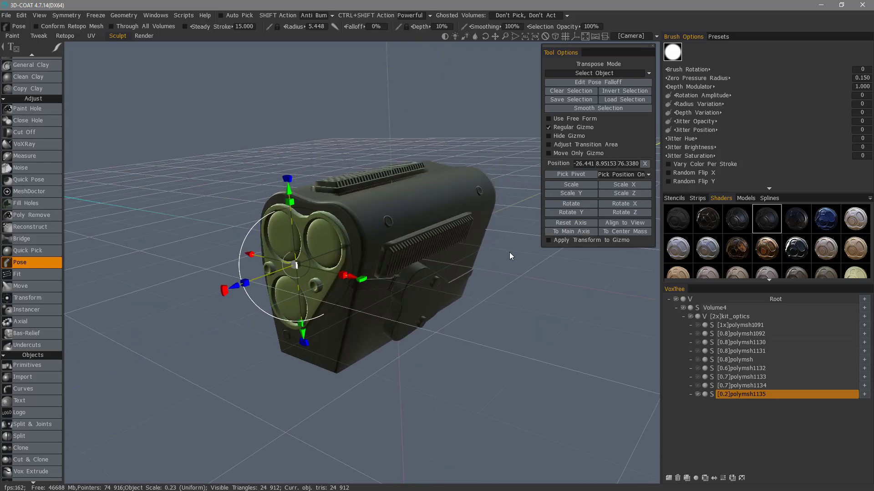
{"action": "left_click_drag", "start_coordinate": [511, 255], "coordinate": [534, 255]}
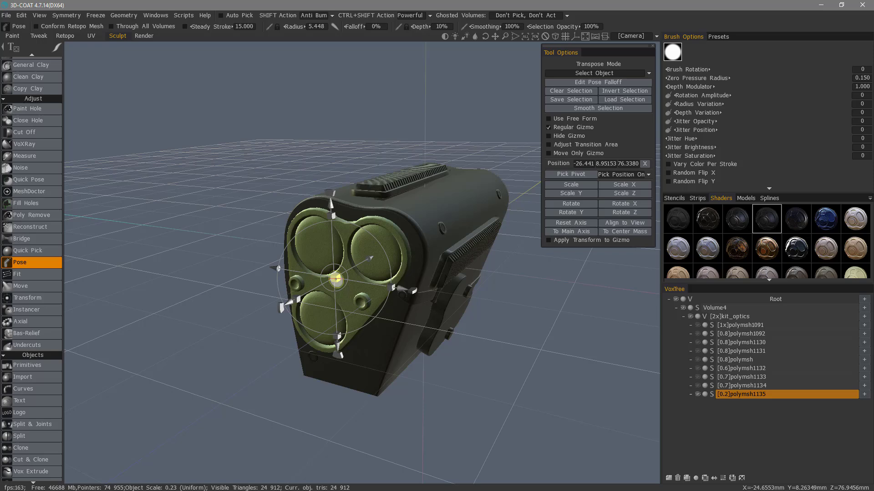
{"action": "left_click_drag", "start_coordinate": [398, 288], "coordinate": [399, 288]}
{"action": "left_click_drag", "start_coordinate": [242, 286], "coordinate": [176, 203]}
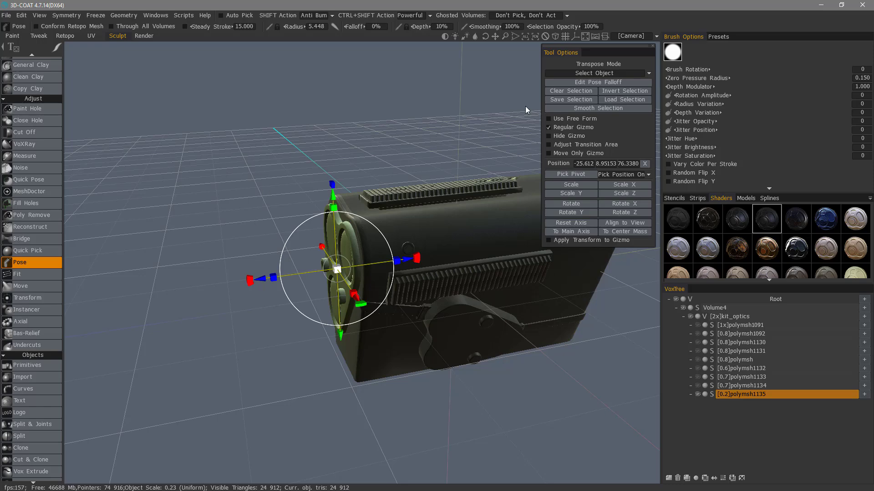
{"action": "left_click", "coordinate": [567, 90]}
Split the disconnected pieces of polymsh1135 into individual volumes with Object-ify (separate), leaving both piece size values at 0
{"action": "left_click_drag", "start_coordinate": [194, 172], "coordinate": [283, 171]}
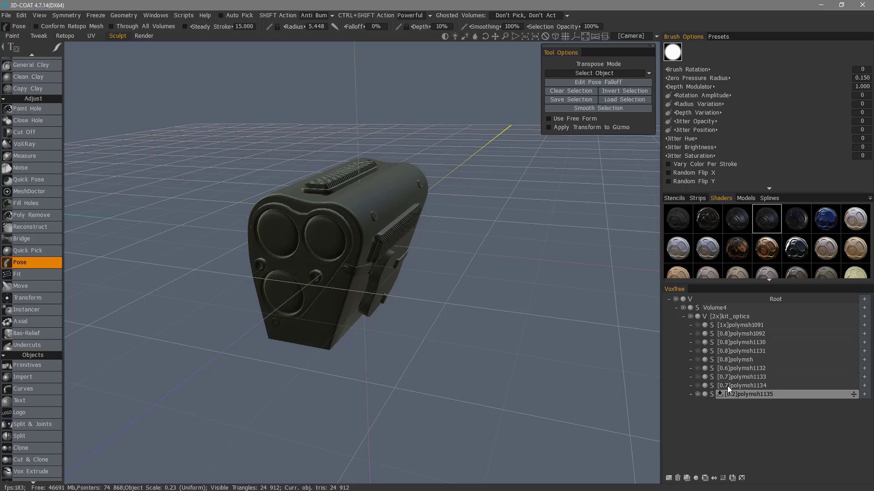
{"action": "left_click_drag", "start_coordinate": [510, 319], "coordinate": [172, 200]}
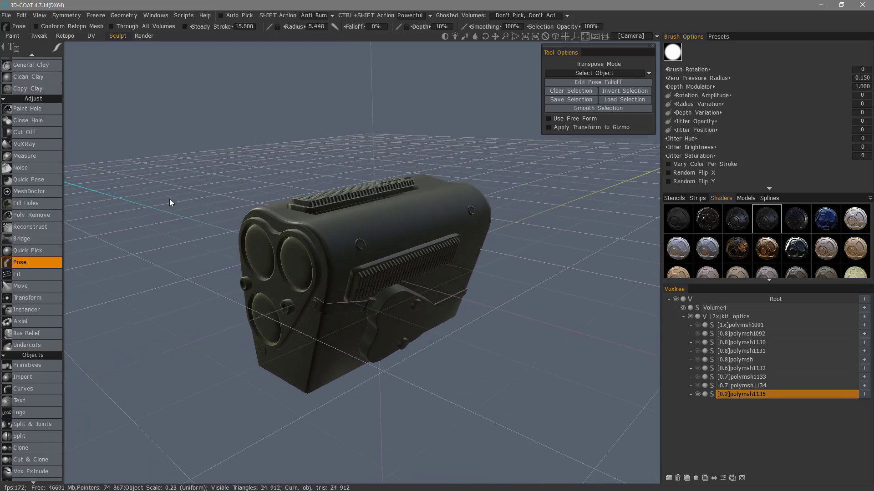
{"action": "left_click", "coordinate": [124, 15]}
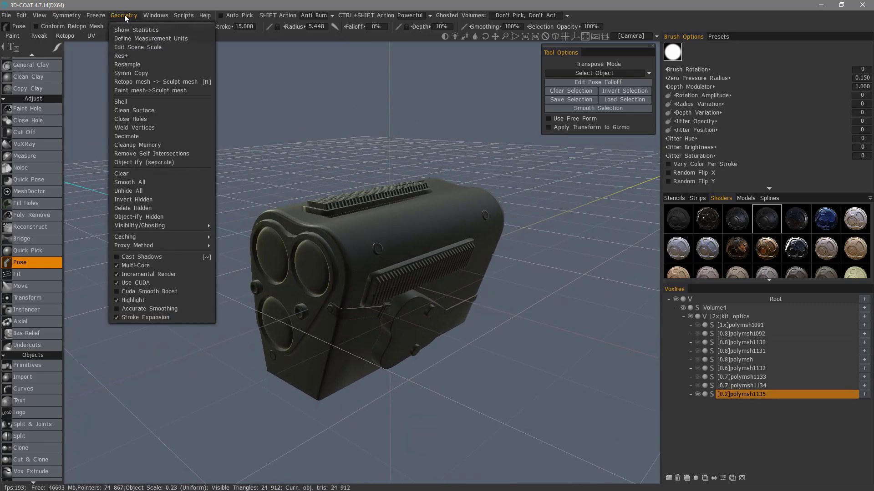
{"action": "left_click", "coordinate": [159, 162]}
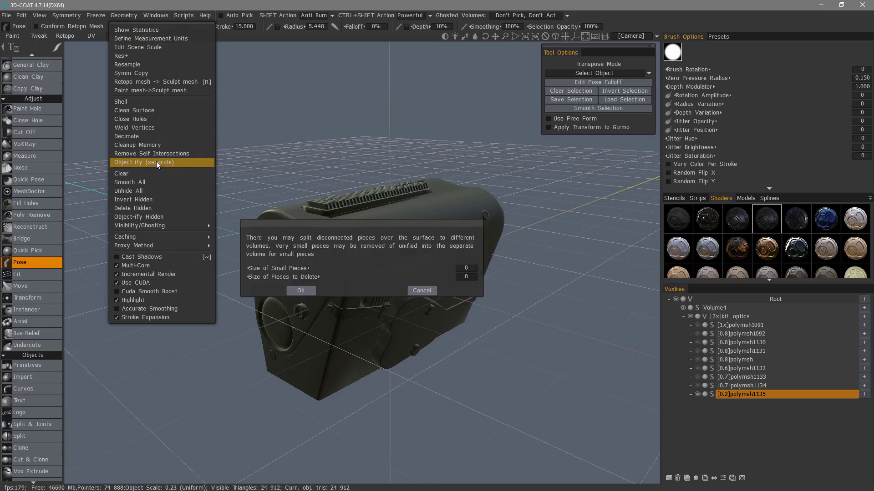
{"action": "left_click", "coordinate": [301, 291]}
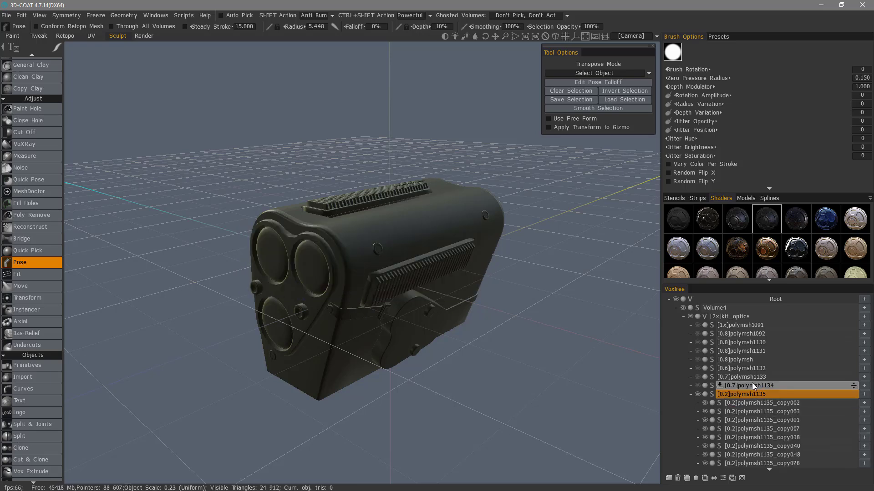
Hide the first six separated pieces under polymsh1135 to inspect the rest, and show them again except polymsh1135_copy040
{"action": "middle_click_drag", "start_coordinate": [744, 386], "coordinate": [744, 304]}
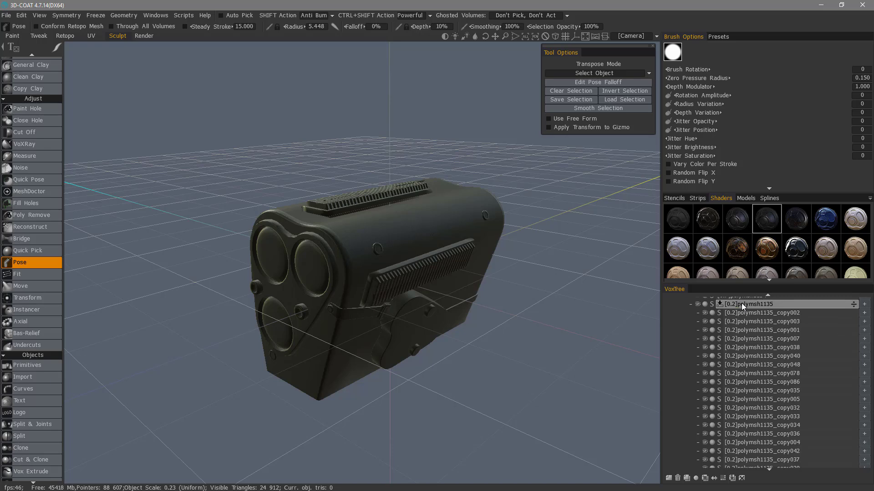
{"action": "left_click", "coordinate": [705, 313]}
{"action": "left_click", "coordinate": [705, 321]}
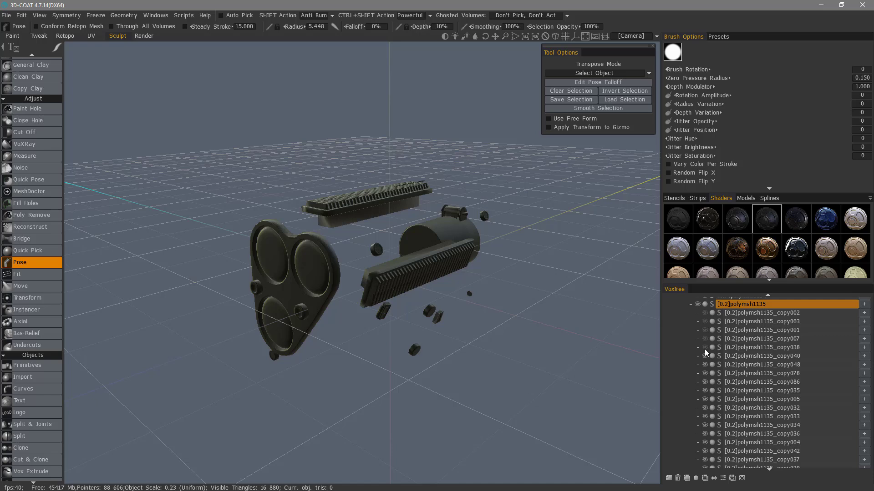
{"action": "left_click", "coordinate": [705, 347]}
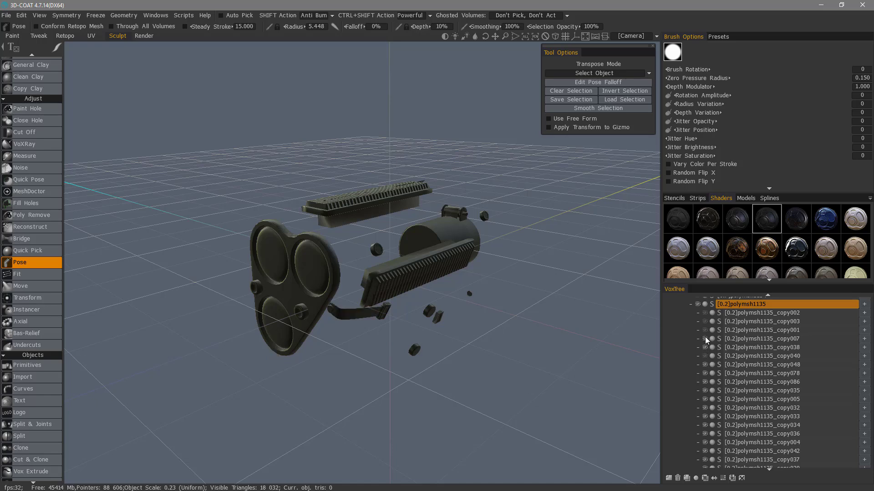
{"action": "left_click", "coordinate": [704, 330]}
{"action": "left_click", "coordinate": [705, 322]}
{"action": "left_click", "coordinate": [704, 313]}
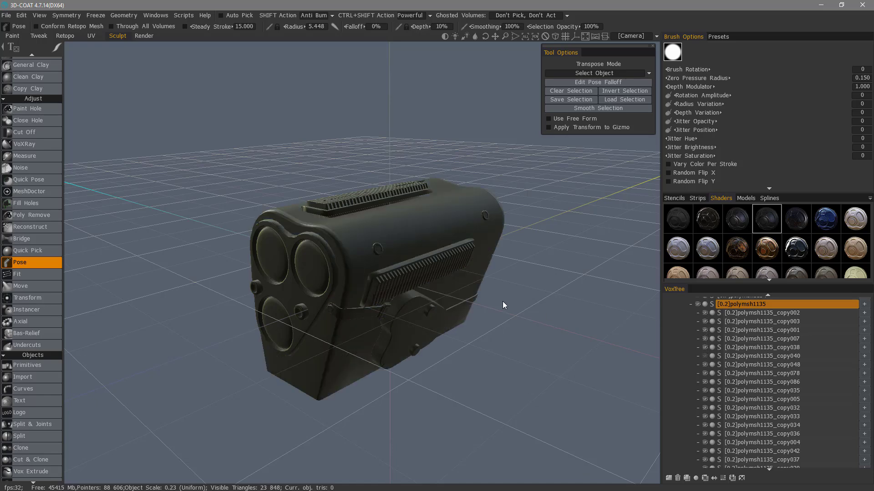
Locate the layer of the side cover and of a top grip rib among the separated pieces by picking each part on the model
{"action": "left_click_drag", "start_coordinate": [397, 330], "coordinate": [275, 306], "text": "alt"}
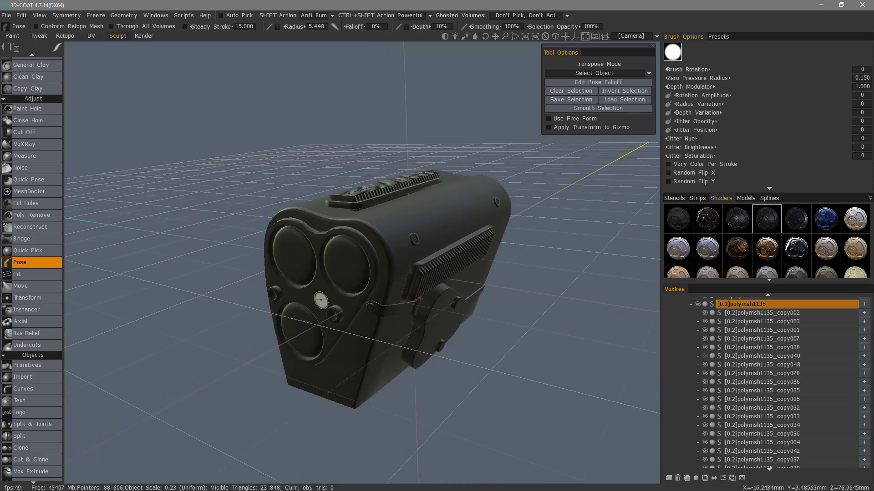
{"action": "scroll", "coordinate": [744, 311], "scroll_direction": "down", "scroll_amount": 5}
{"action": "scroll", "coordinate": [755, 413], "scroll_direction": "down", "scroll_amount": 4}
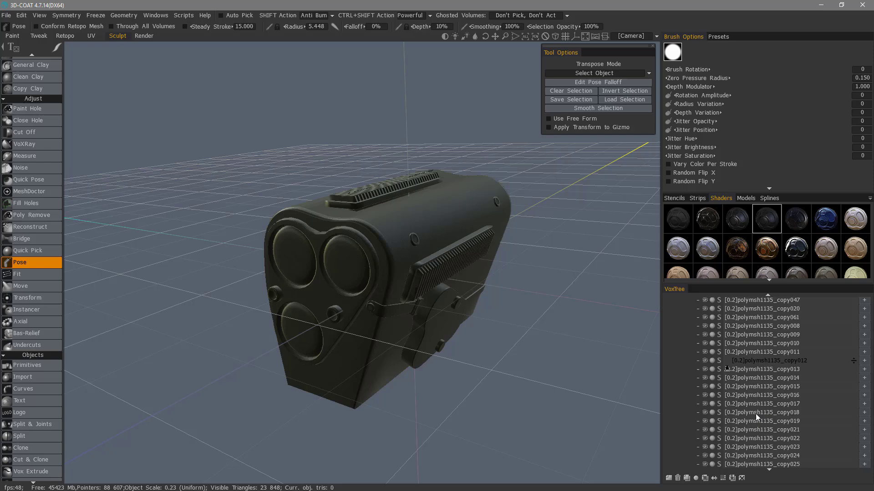
{"action": "scroll", "coordinate": [766, 464], "scroll_direction": "up", "scroll_amount": 1}
{"action": "left_click_drag", "start_coordinate": [446, 312], "coordinate": [427, 314], "text": "alt"}
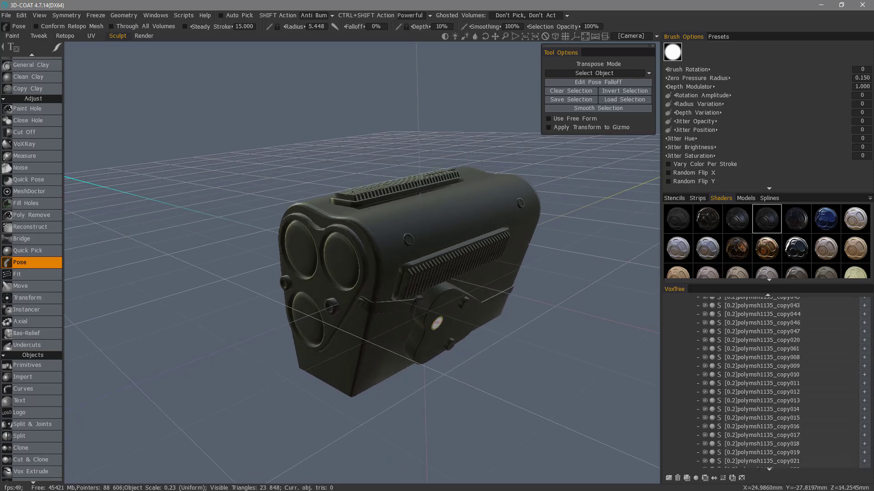
{"action": "key", "text": "h"}
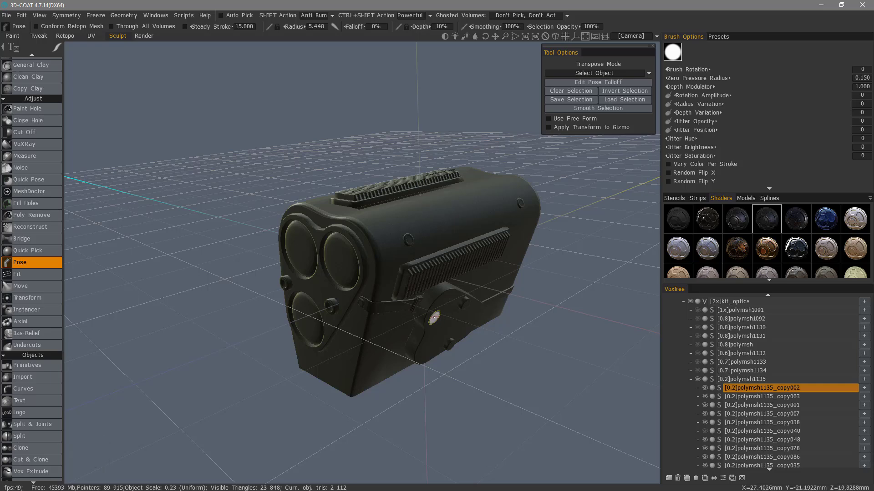
{"action": "mouse_move", "coordinate": [750, 390]}
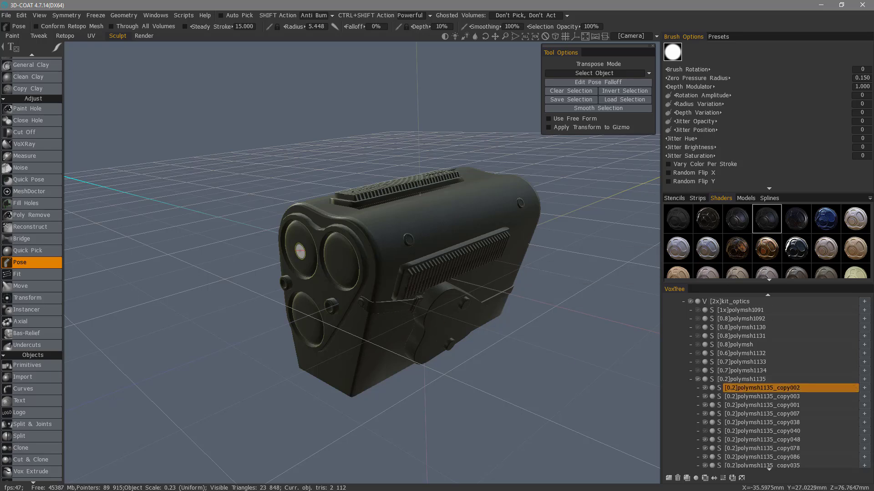
{"action": "key", "text": "h"}
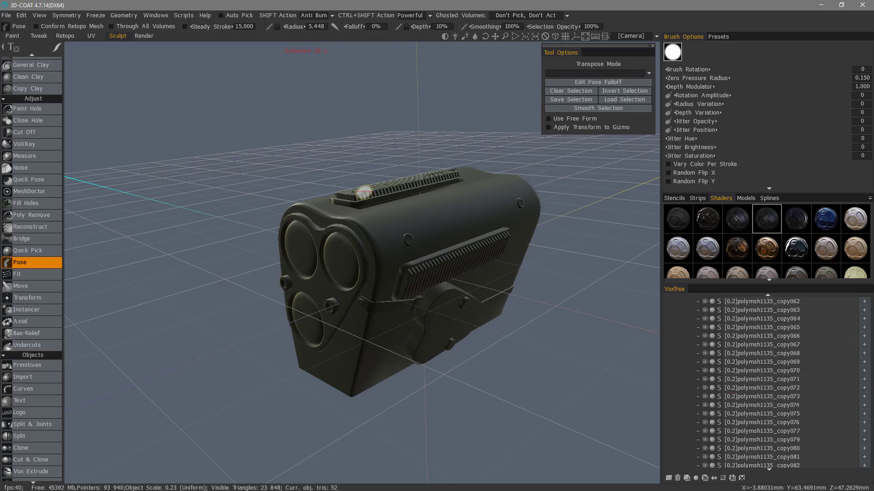
{"action": "left_click", "coordinate": [364, 192]}
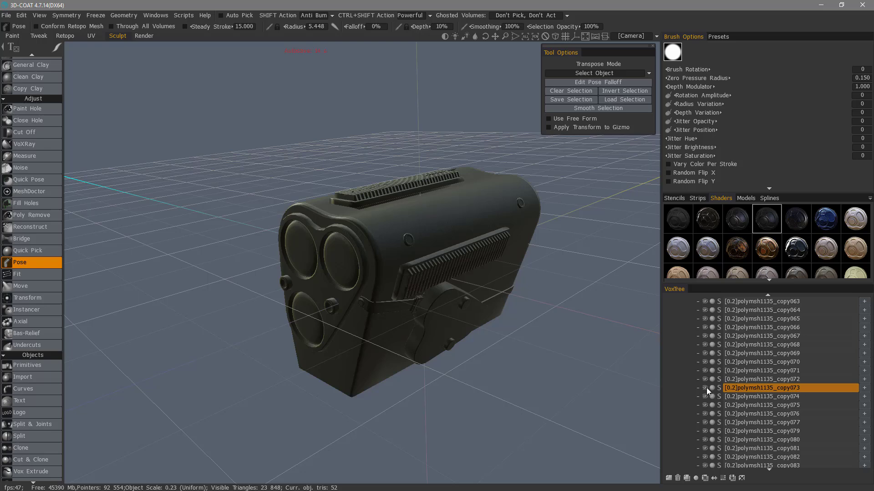
Pick the side cover on the model to activate its layer, hide and reshow it, and show polymsh1135_copy040
{"action": "key", "text": "h"}
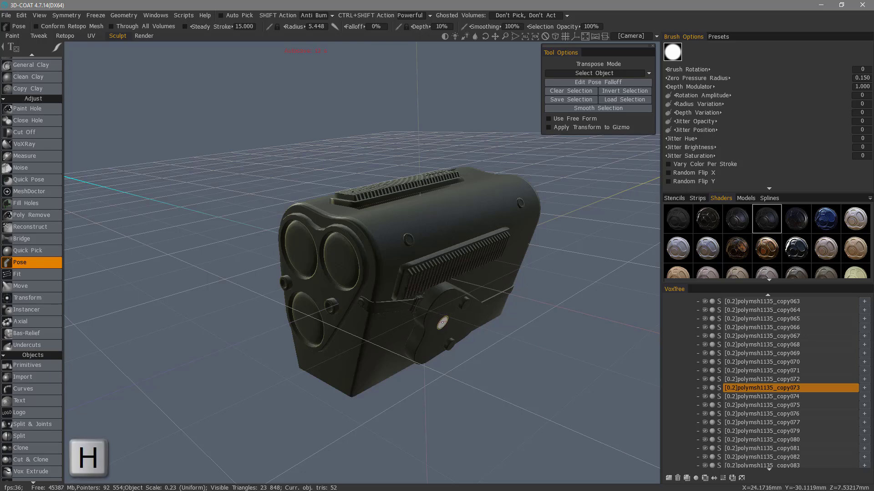
{"action": "left_click", "coordinate": [705, 388]}
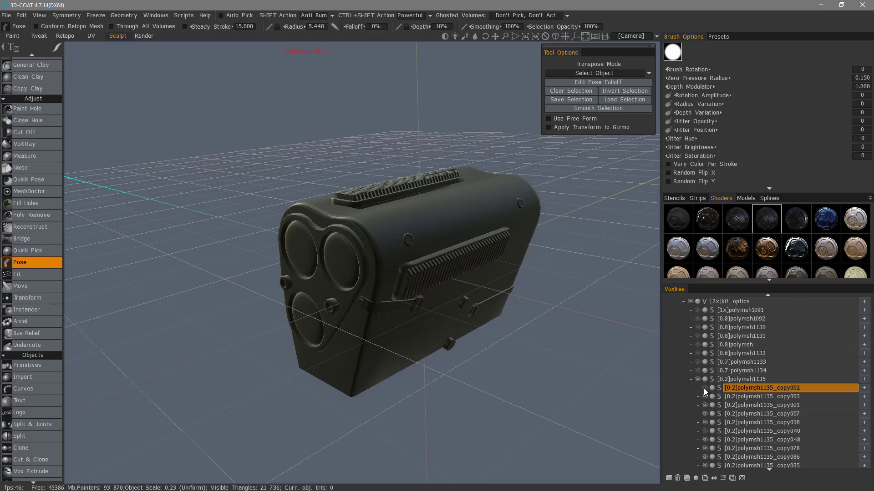
{"action": "left_click", "coordinate": [704, 388]}
{"action": "left_click", "coordinate": [704, 432]}
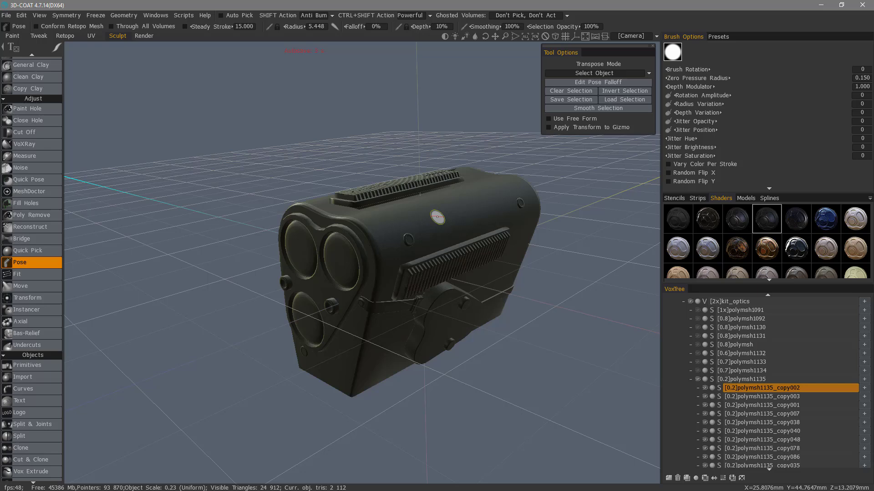
Change the parent of the side cover layer polymsh1135_copy002 to polymsh1135_copy003
{"action": "right_click", "coordinate": [753, 388]}
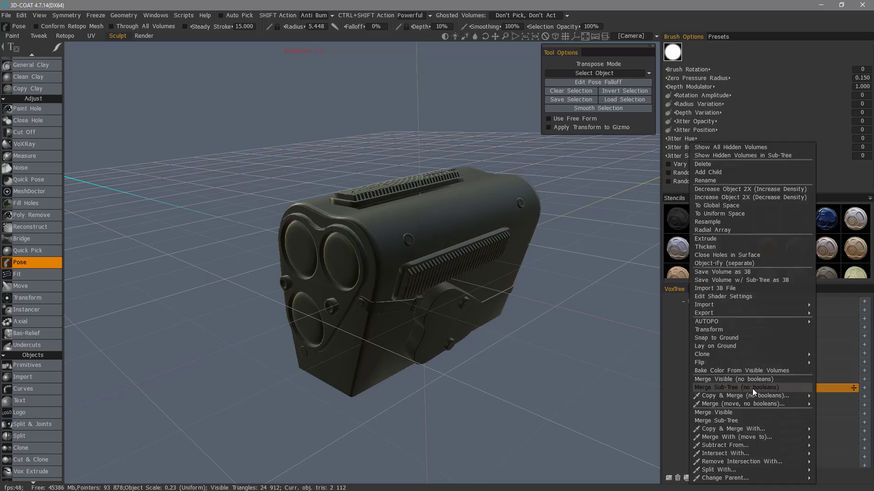
{"action": "mouse_move", "coordinate": [700, 477]}
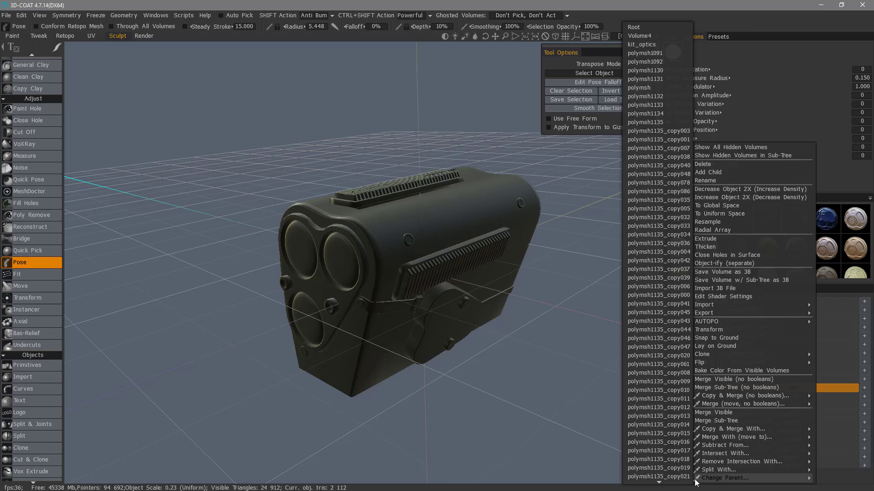
{"action": "left_click", "coordinate": [698, 479]}
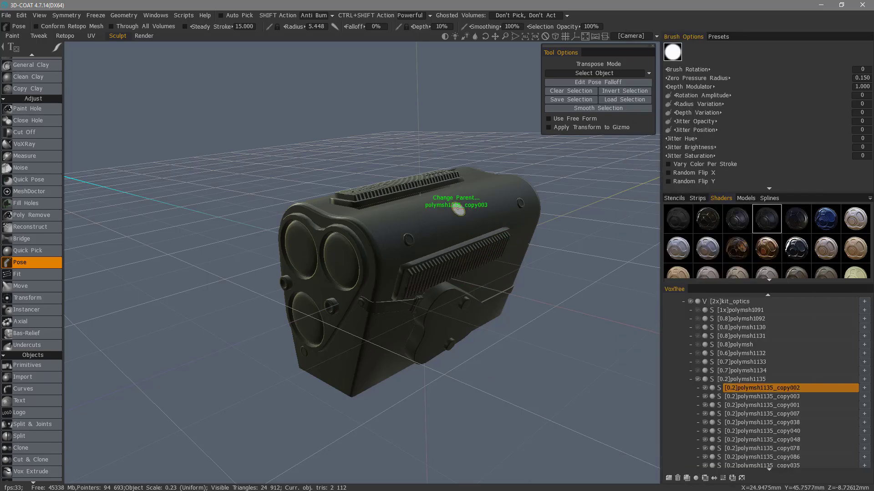
{"action": "left_click", "coordinate": [472, 206]}
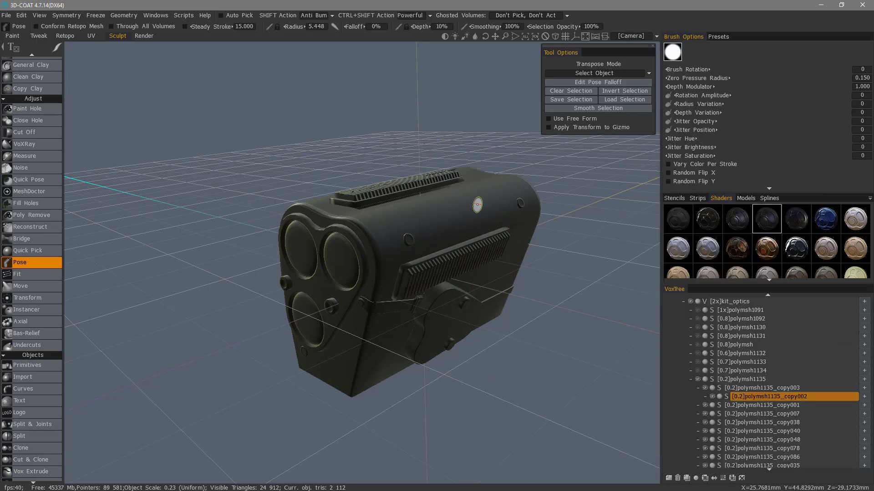